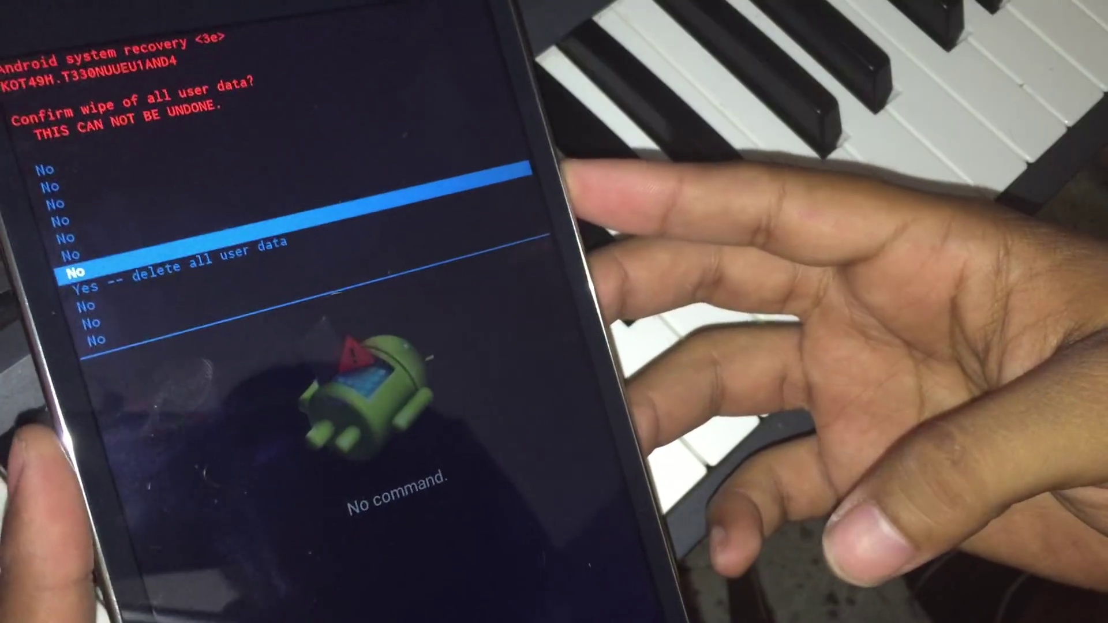
Highlight 'Yes -- delete all user data' in the recovery menu.
key(Down)
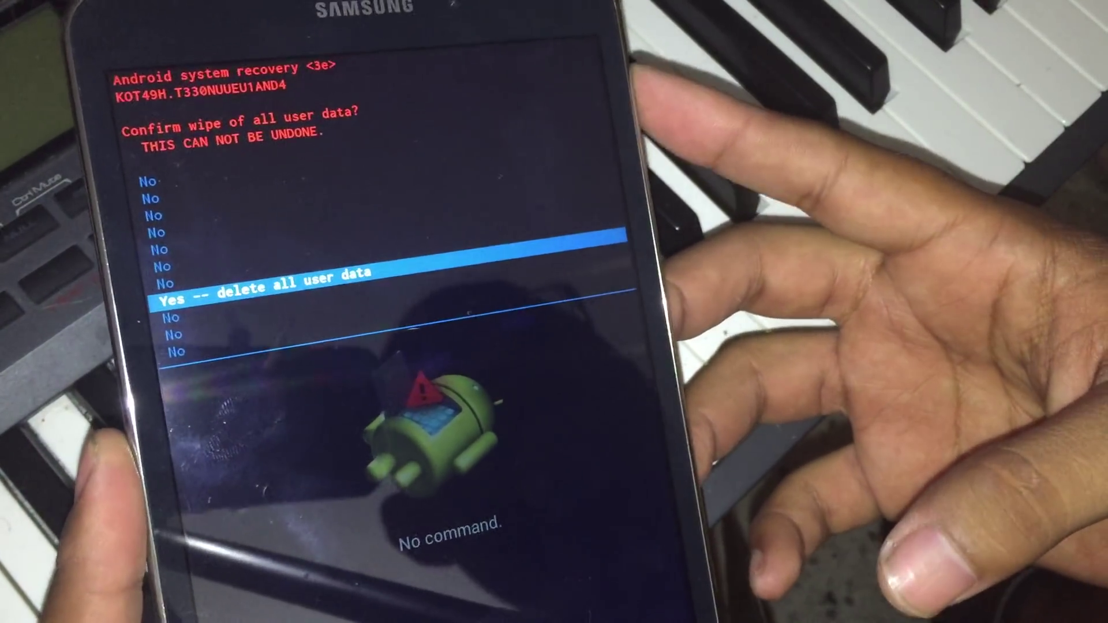
Confirm the 'Yes -- delete all user data' choice to start erasing the tablet.
key(Return)
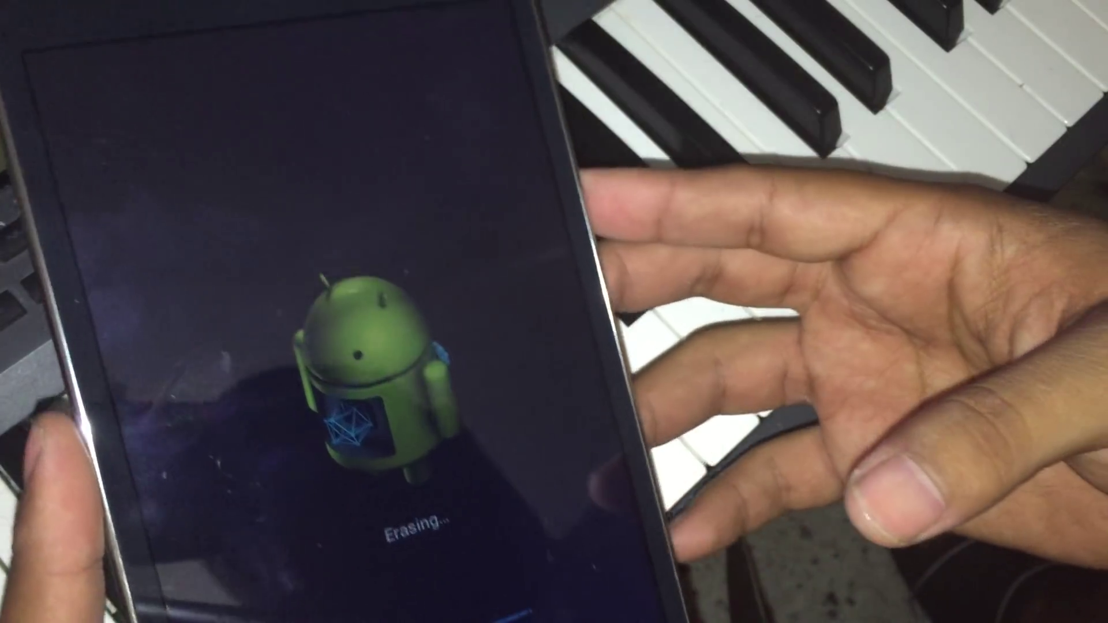